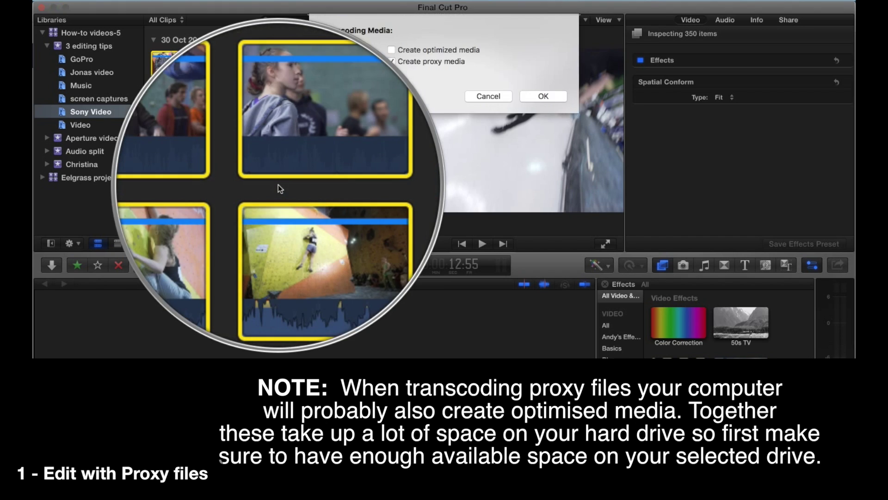
- Create proxy media for the selected clips and switch the viewer's media setting to Proxy
click(546, 94)
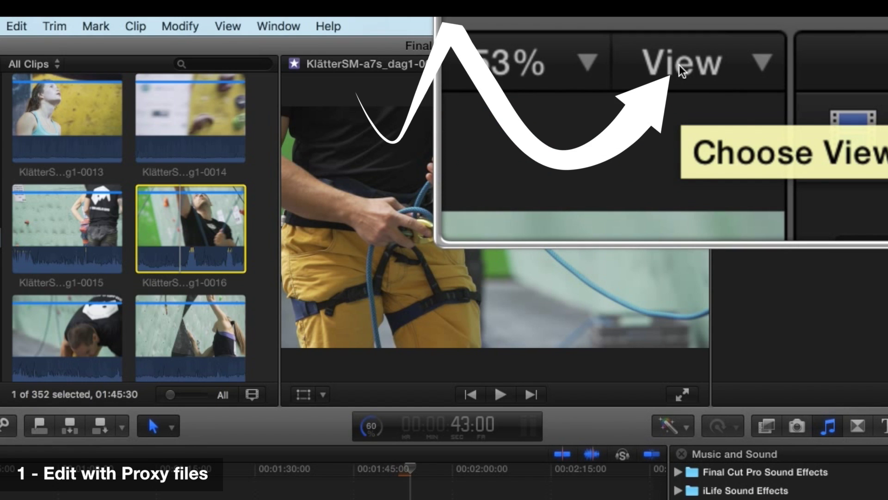
click(679, 63)
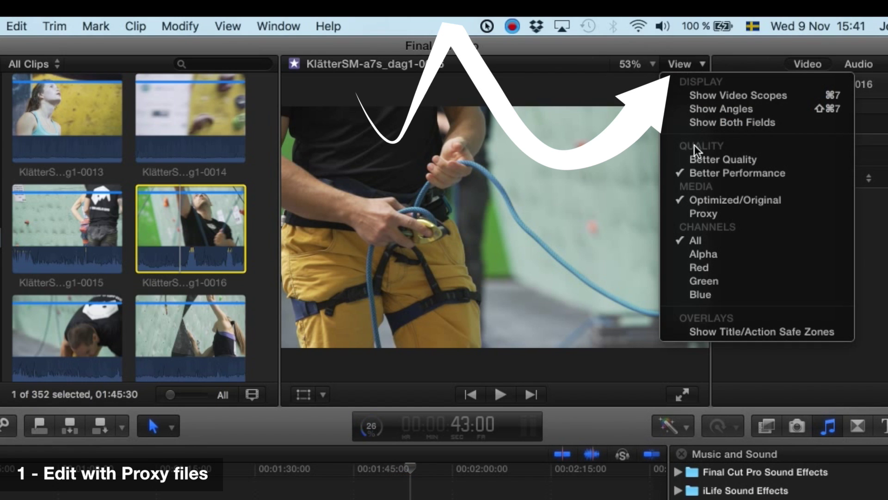
click(698, 215)
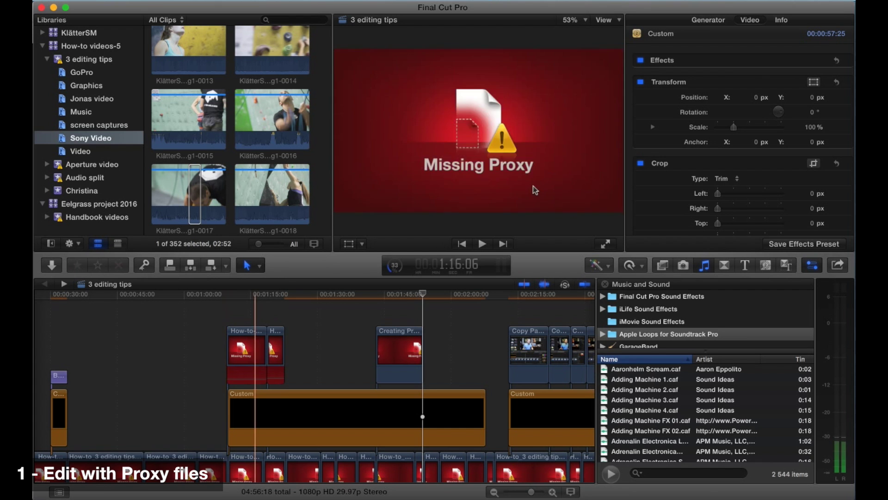
- Switch the viewer's media setting back to Optimized/Original
click(604, 21)
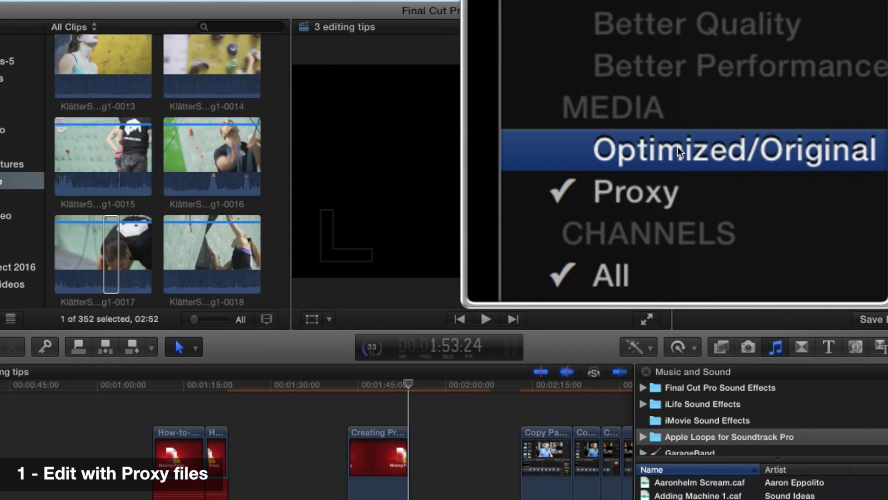
click(679, 146)
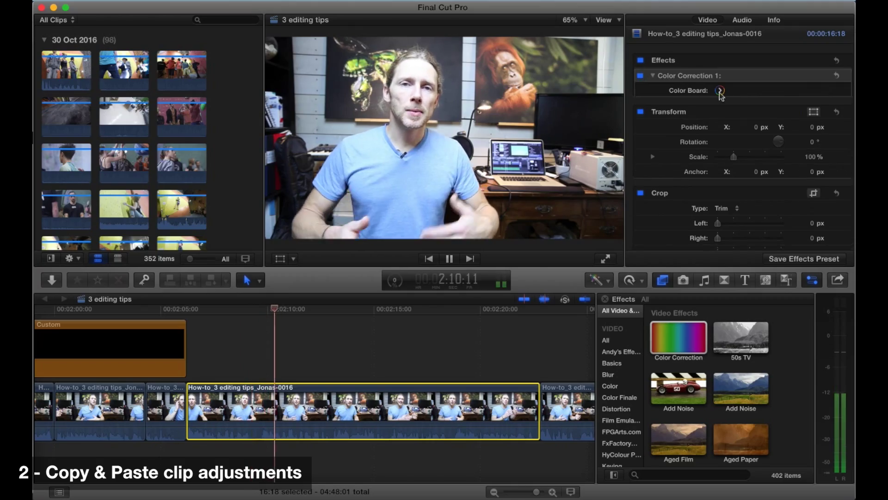
- Grade the selected talking-head clip through its Color Correction 1 effect, adjusting exposure and saturation and going through the color controls
click(721, 93)
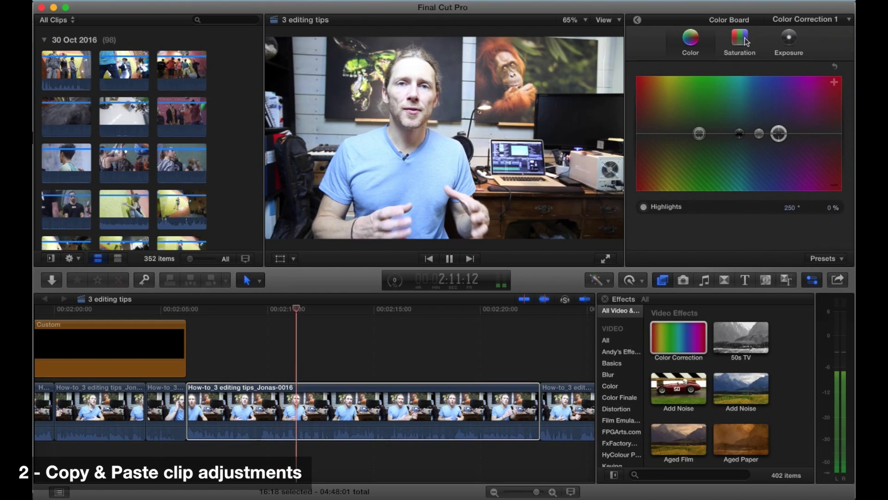
click(782, 48)
drag(752, 133, 752, 115)
click(740, 37)
click(694, 40)
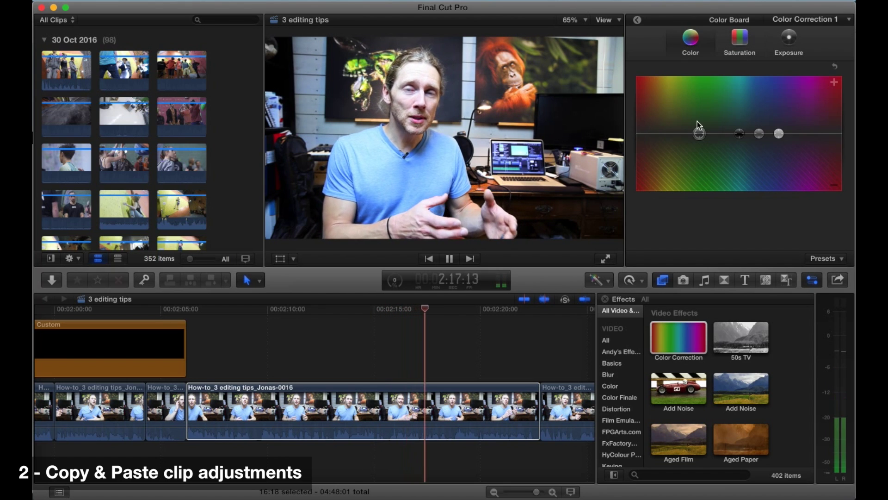
click(778, 133)
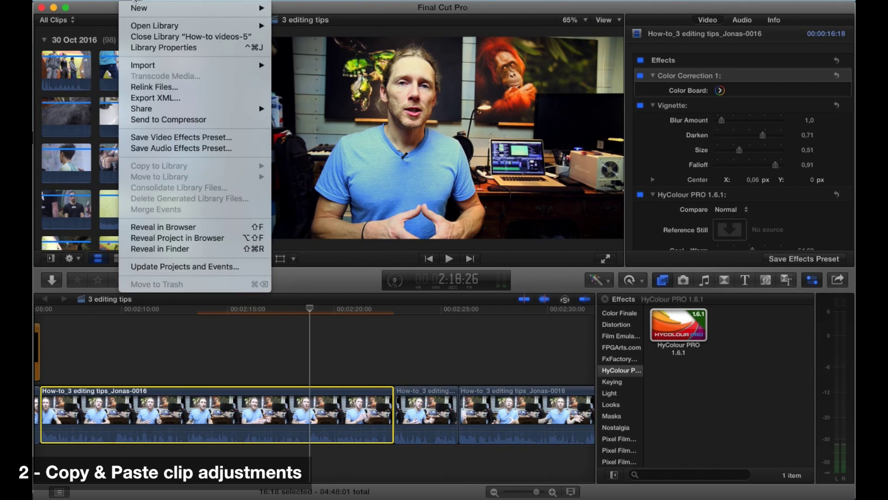
- Copy the graded talking-head clip and select all the clips that follow it in the timeline
mouse_move(150, 1)
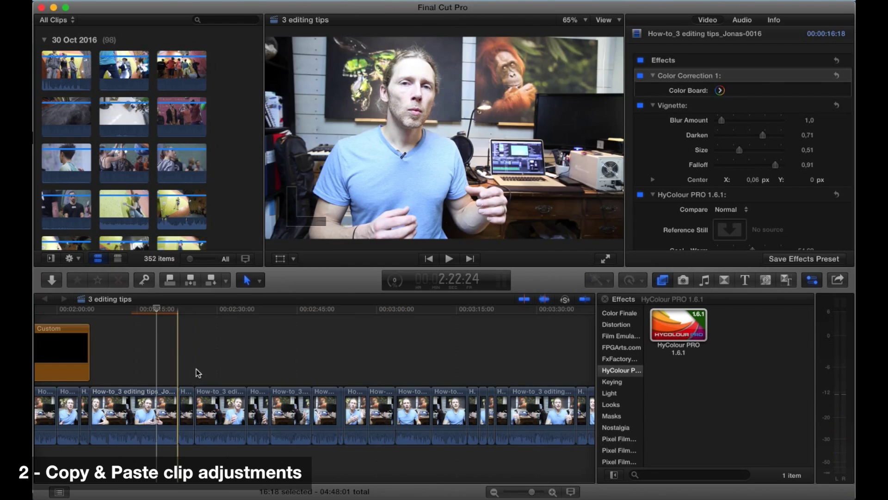
drag(594, 363, 401, 440)
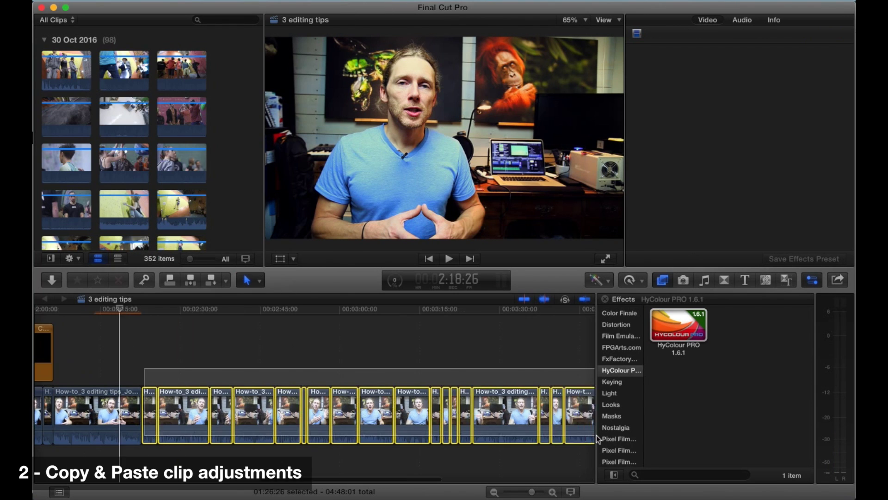
scroll(287, 412, left, 10)
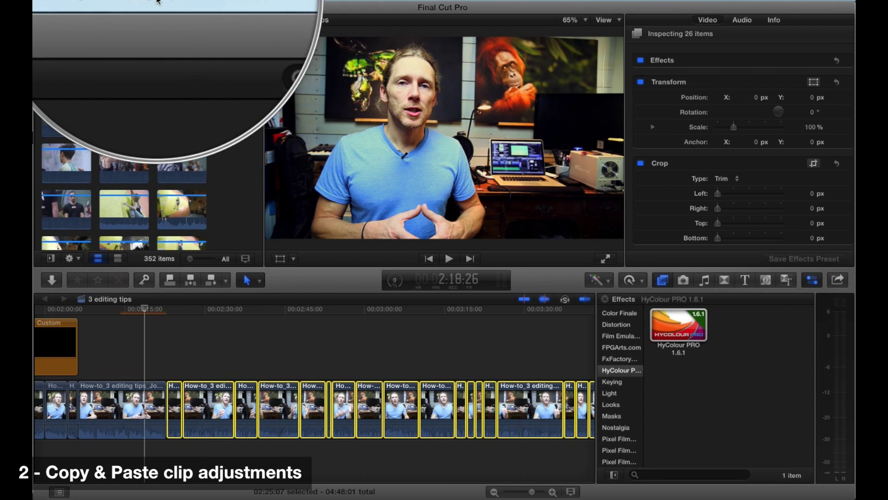
- Paste only the copied clip's video Effects attributes (Color Correction 1, Vignette, HyColour PRO 1.6.1) onto the selected clips and play back the result
click(158, 3)
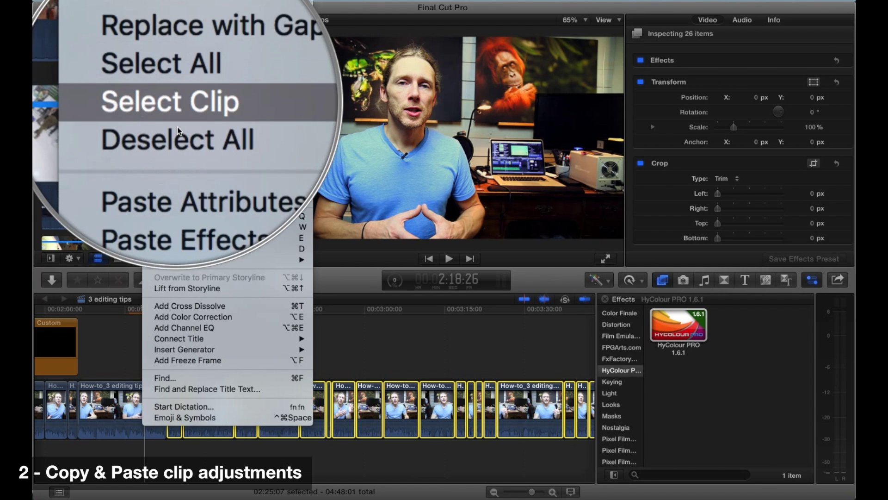
click(191, 137)
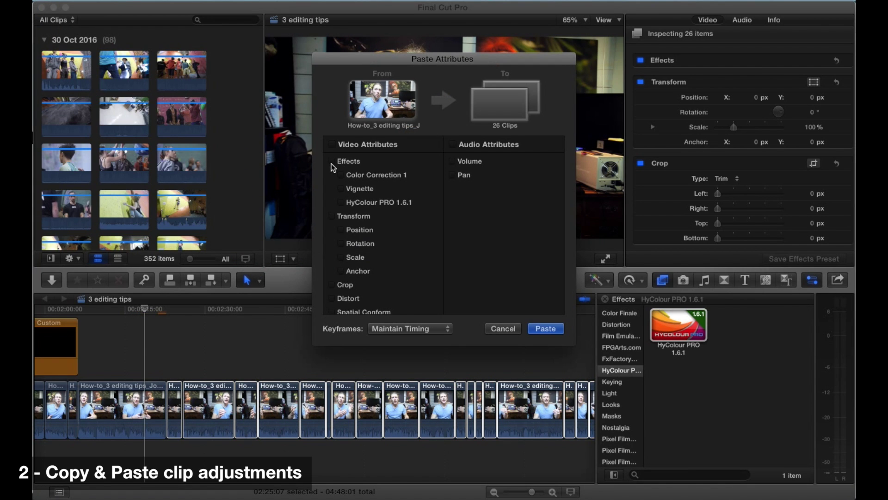
click(331, 161)
click(539, 328)
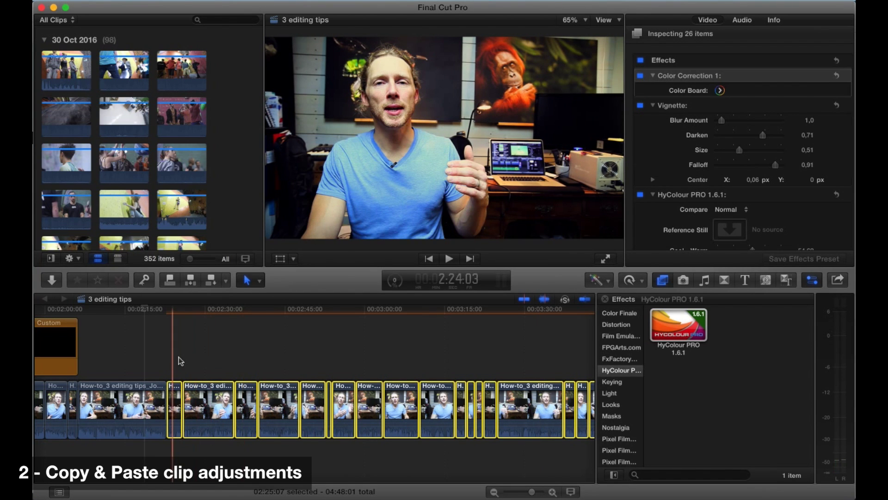
key(space)
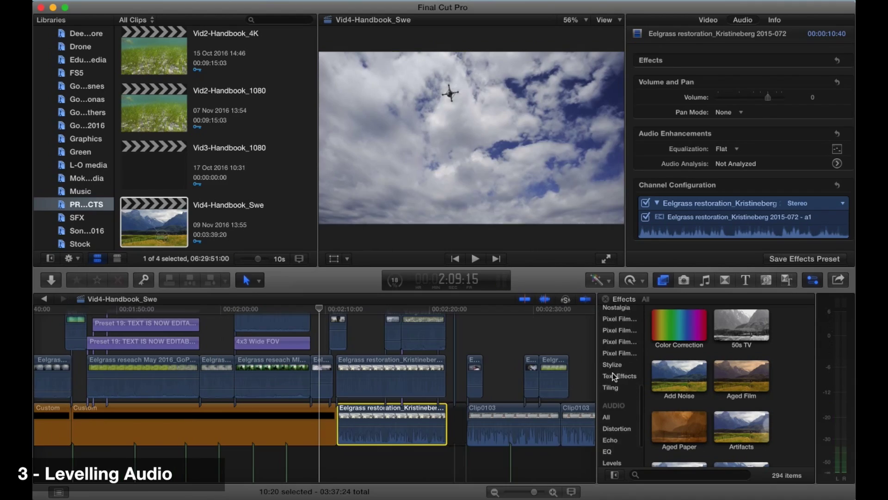
- Apply the Limiter audio effect from the Levels category to the selected Eelgrass restoration clip in the Vid4-Handbook_Swe timeline
scroll(613, 373, down, 5)
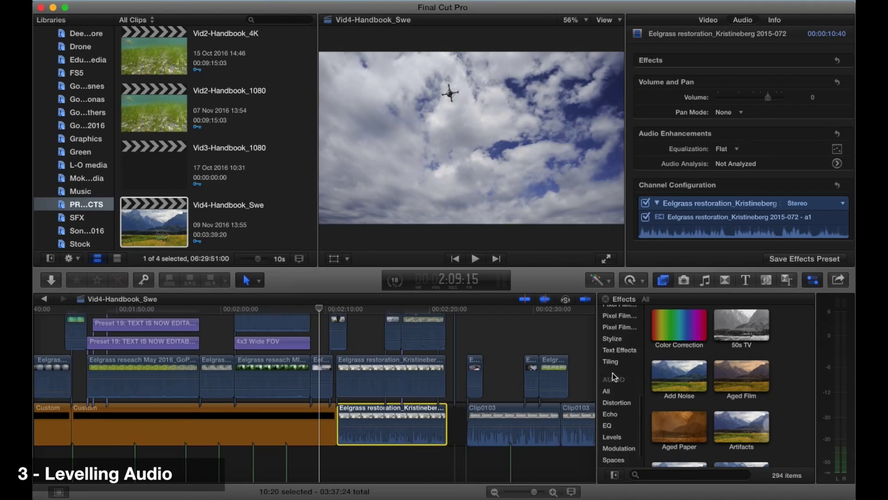
click(616, 421)
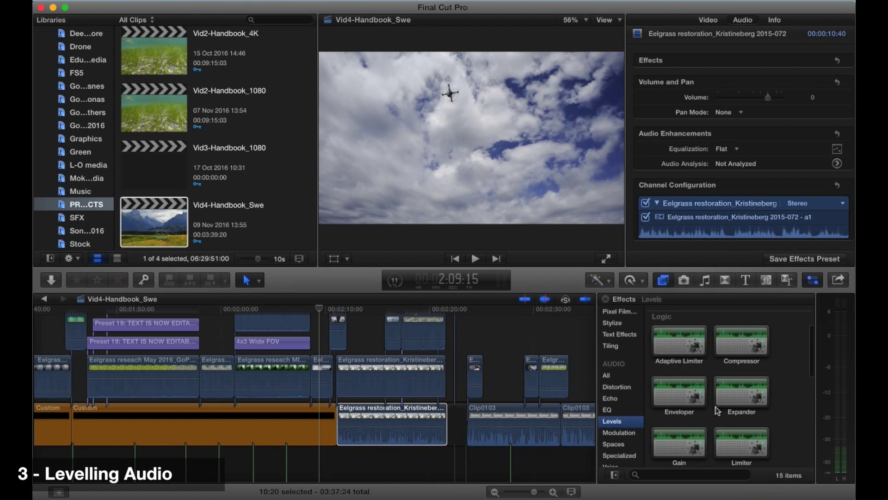
click(740, 384)
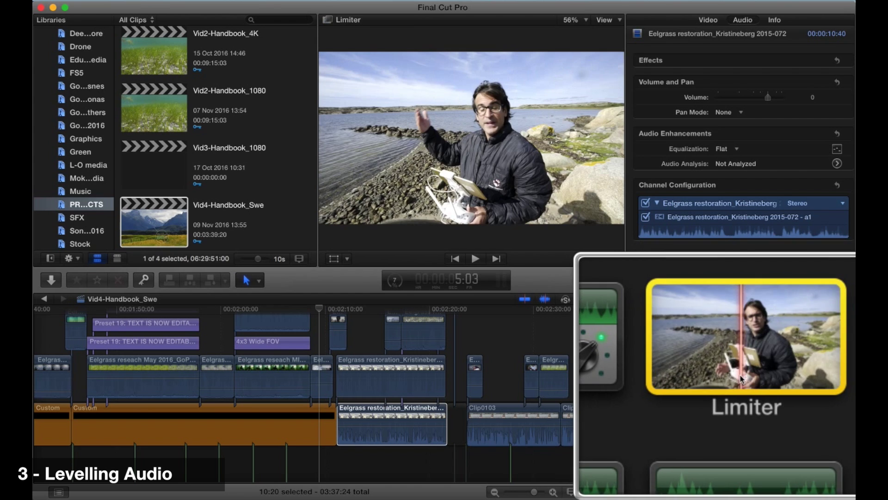
drag(740, 368, 382, 422)
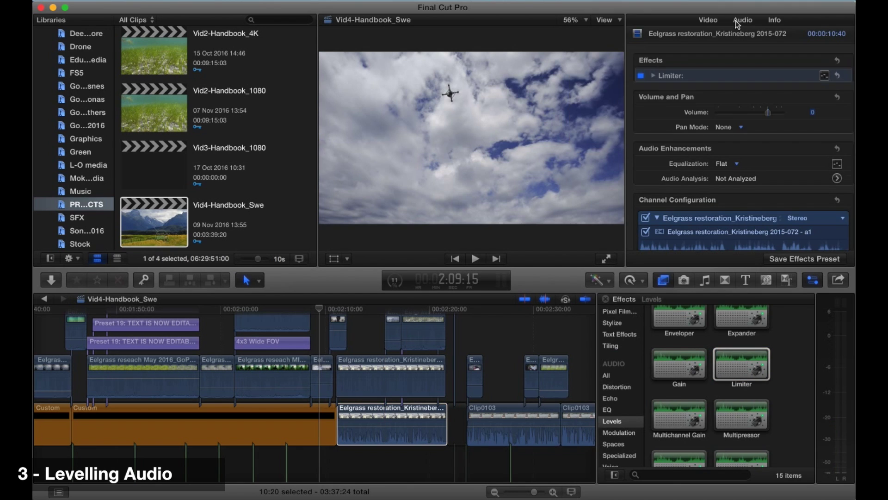
- Expand the Limiter's parameters and set its Output Level to -4 dB and its Gain to 20 dB
click(654, 75)
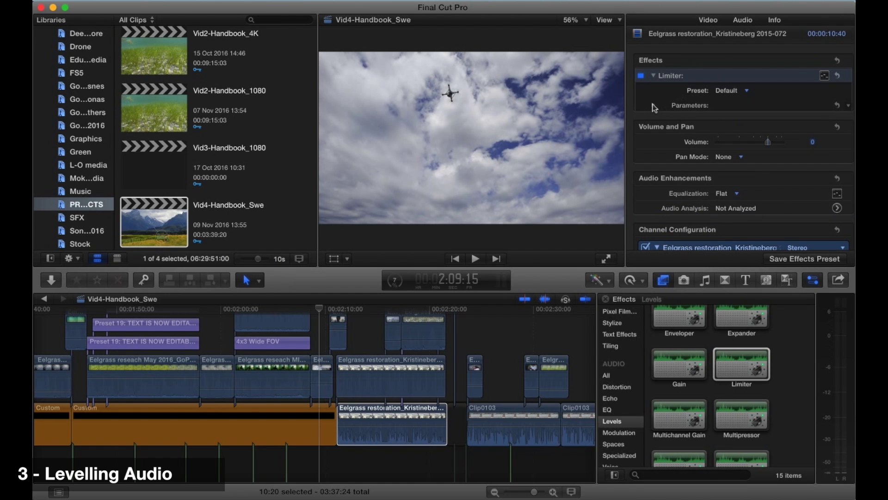
click(654, 105)
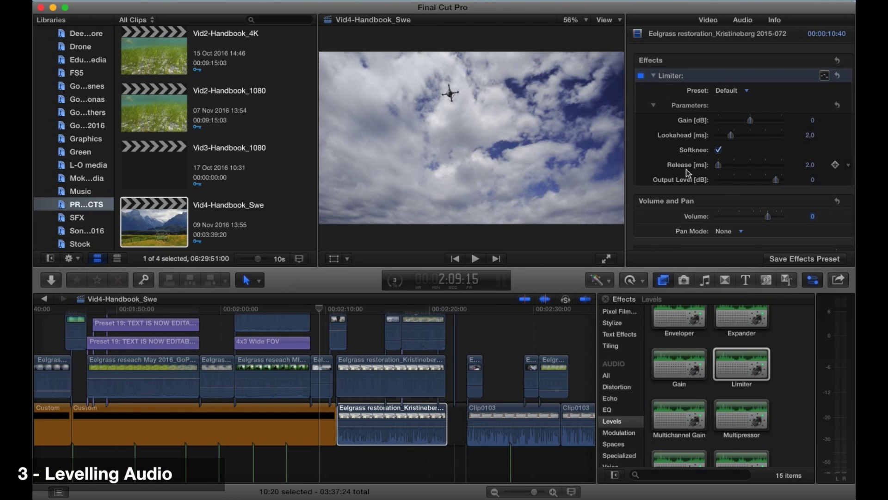
click(776, 182)
drag(770, 181, 753, 182)
drag(750, 122, 787, 121)
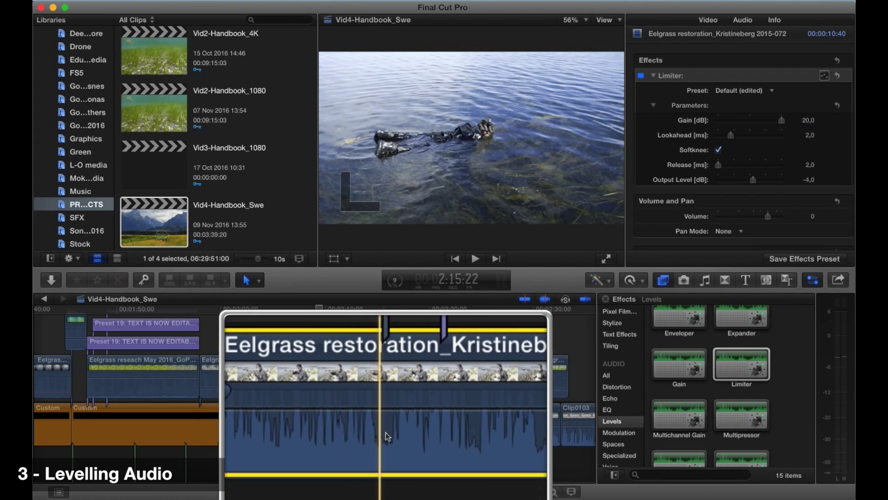
- Check the clip's audio waveform and reduce the Limiter's Gain to 12 dB
click(374, 433)
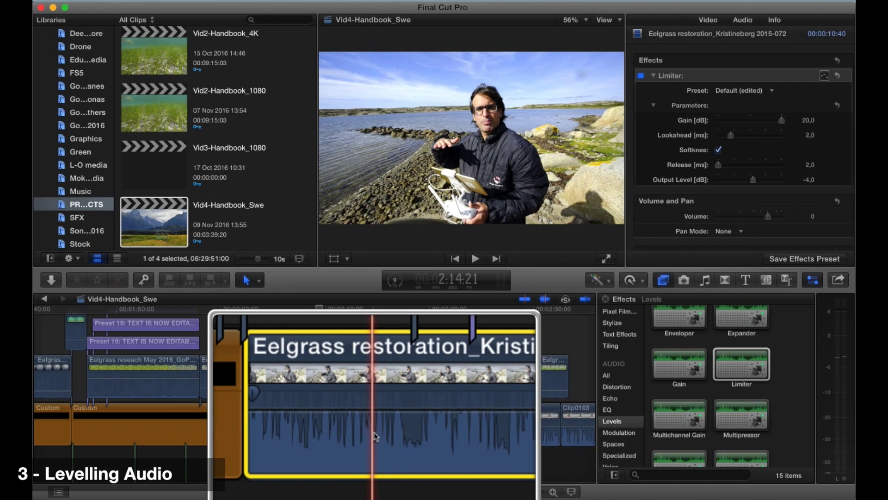
drag(782, 120, 770, 124)
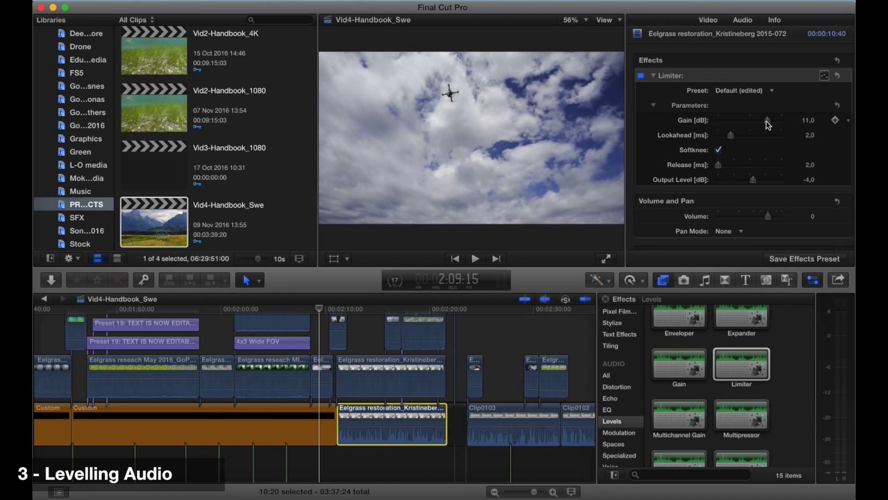
drag(768, 122, 770, 122)
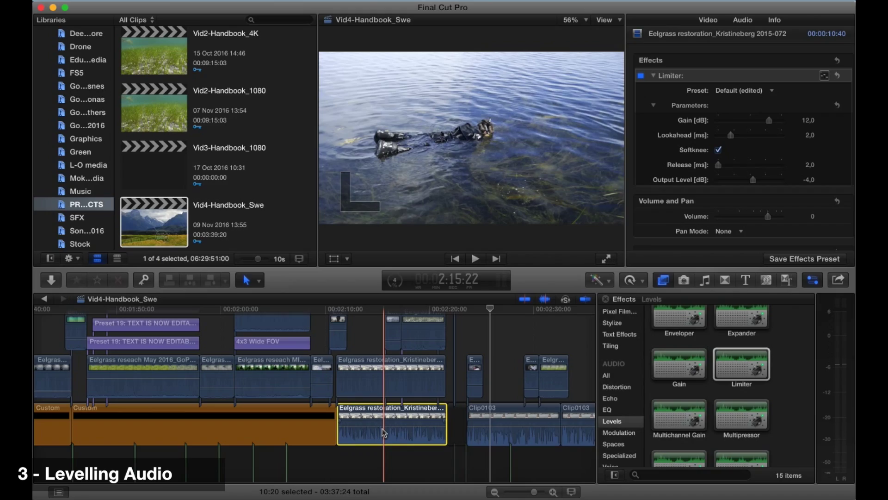
- Copy the levelled clip and paste only its Limiter audio attribute onto the Eelgrass restoration clip at about 54 seconds
click(152, 1)
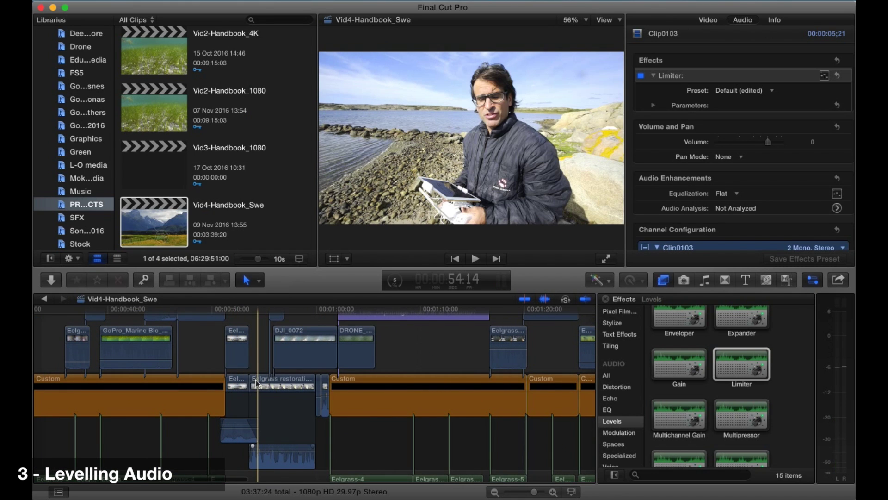
click(259, 384)
click(153, 2)
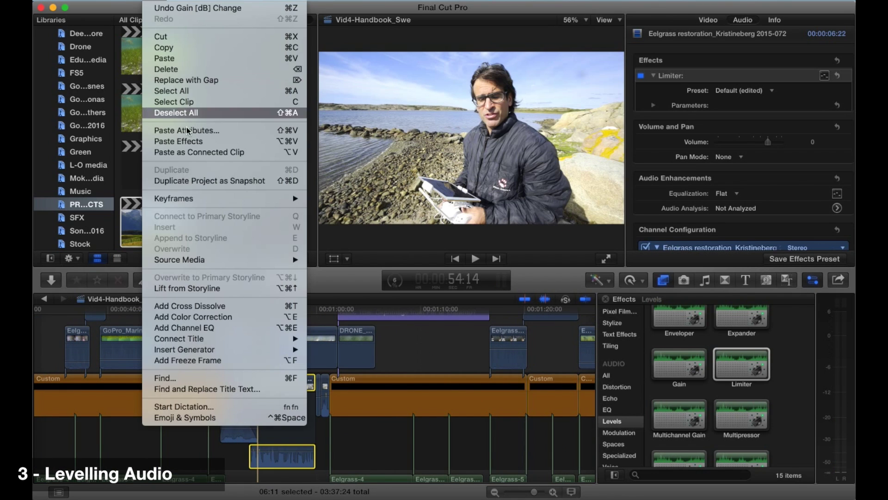
click(187, 130)
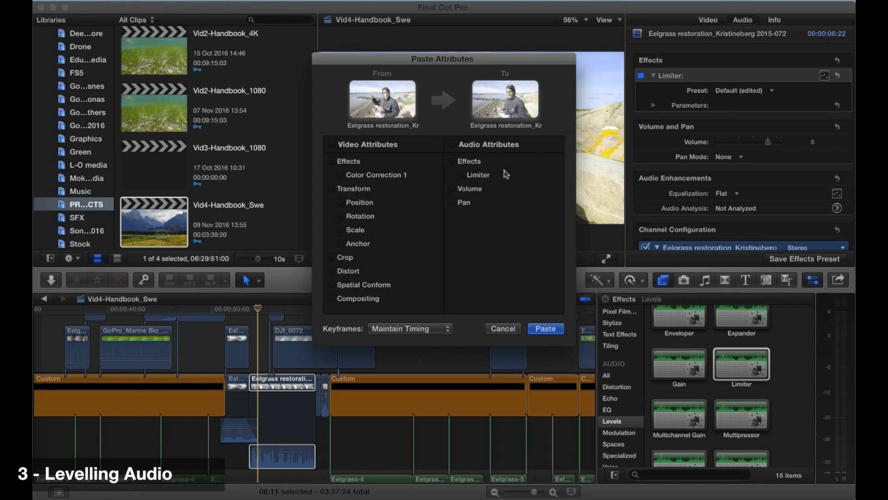
click(467, 175)
click(545, 329)
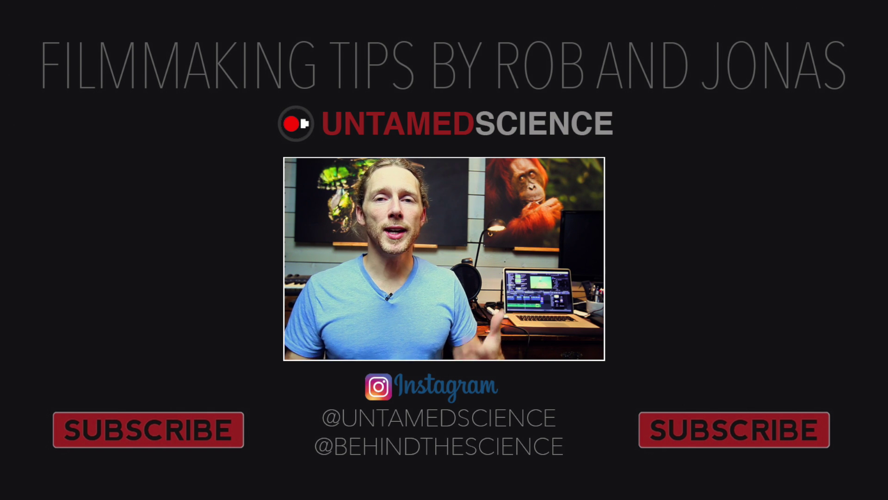